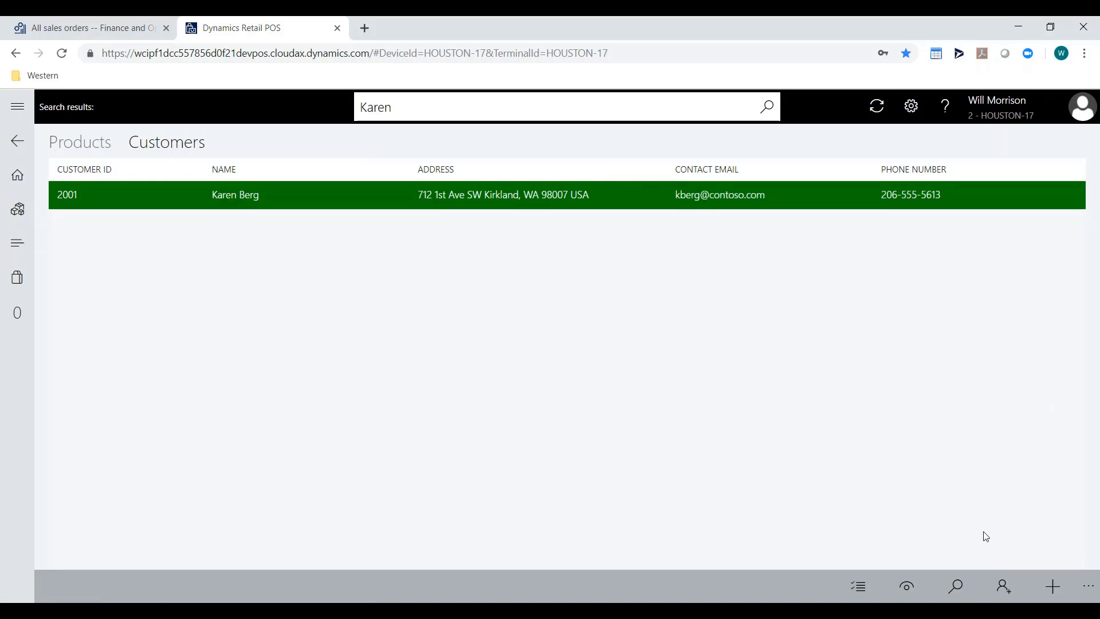
- Add the found customer to the transaction and add White Cotton Gloves in size L, color White, style Regular
click(1063, 591)
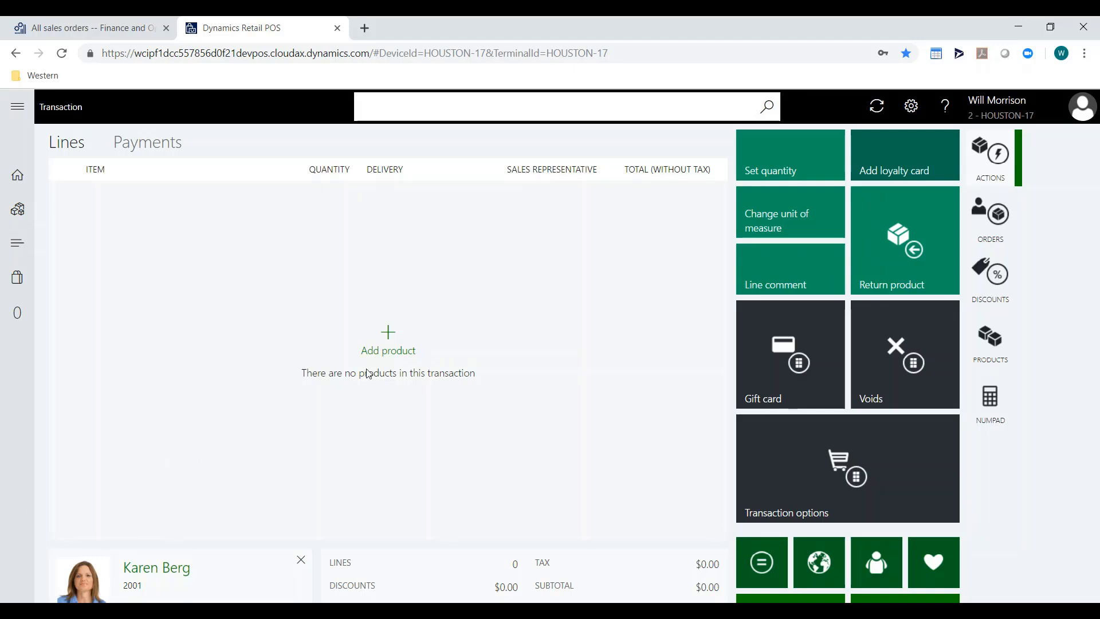
click(400, 356)
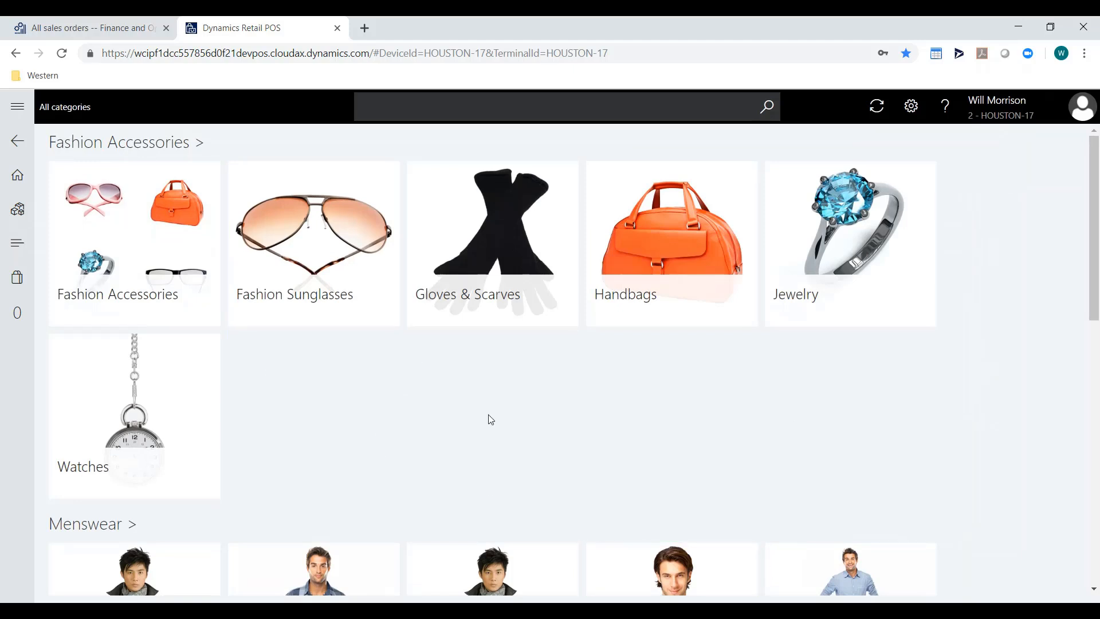
click(562, 316)
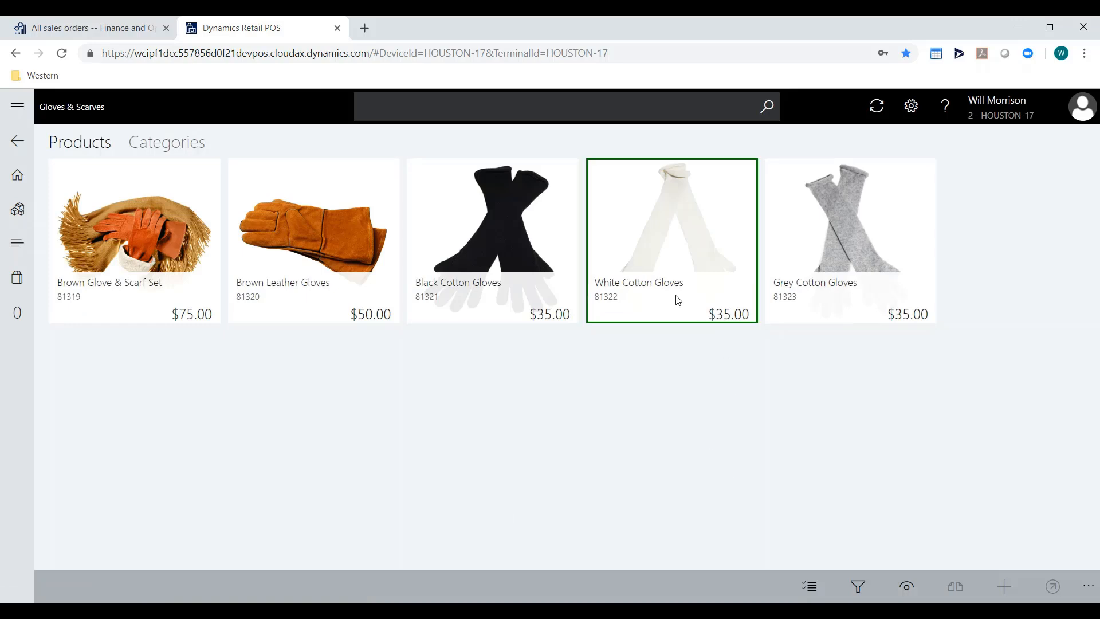
click(642, 299)
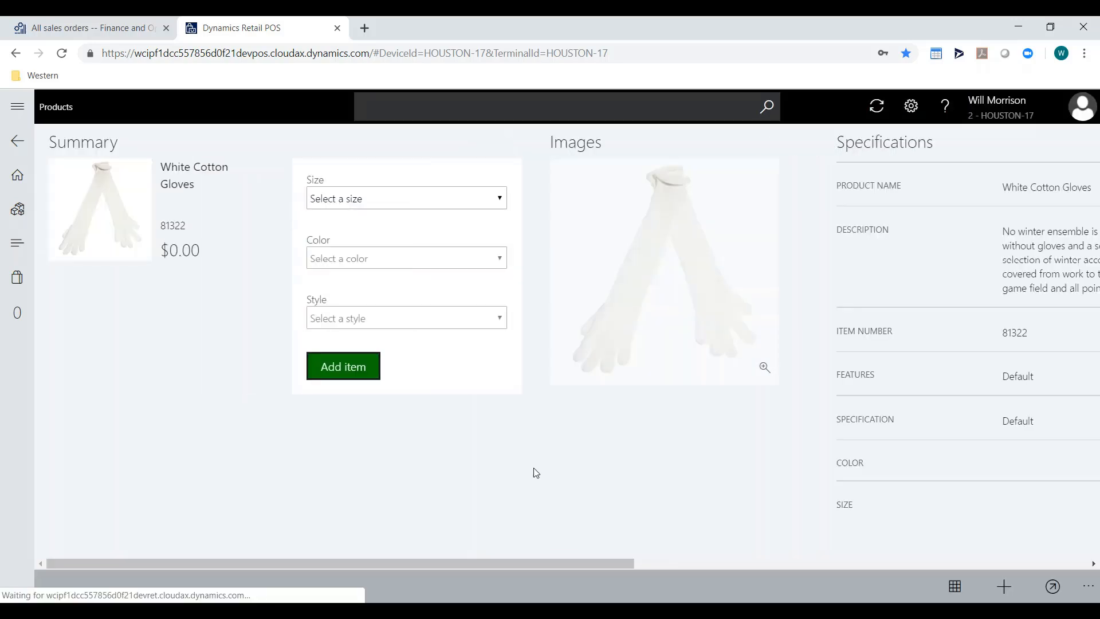
click(469, 205)
click(352, 248)
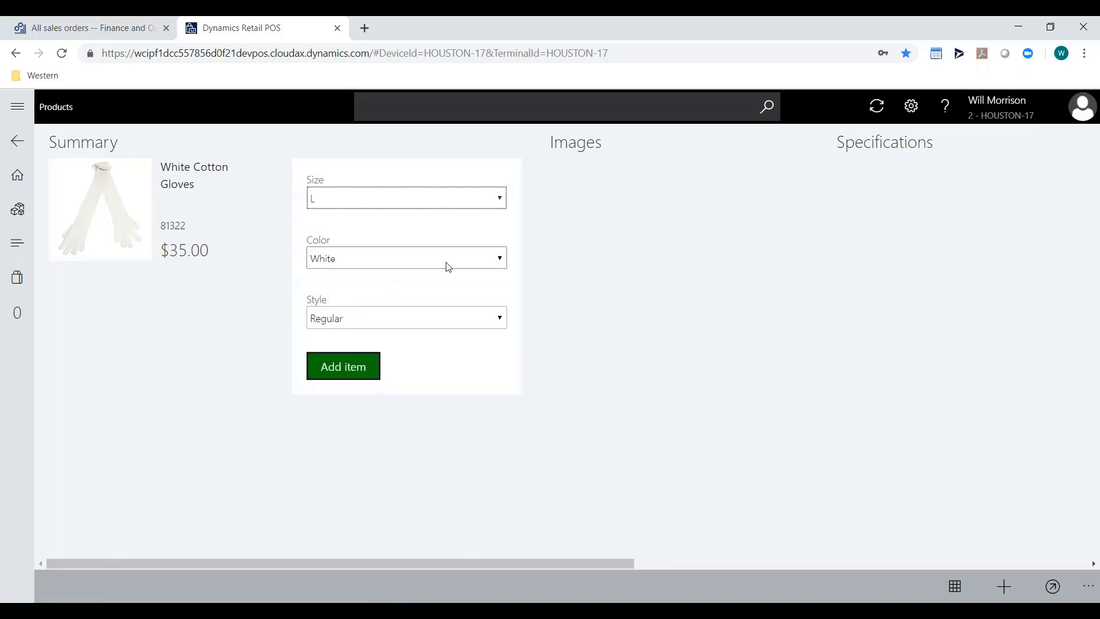
click(1061, 596)
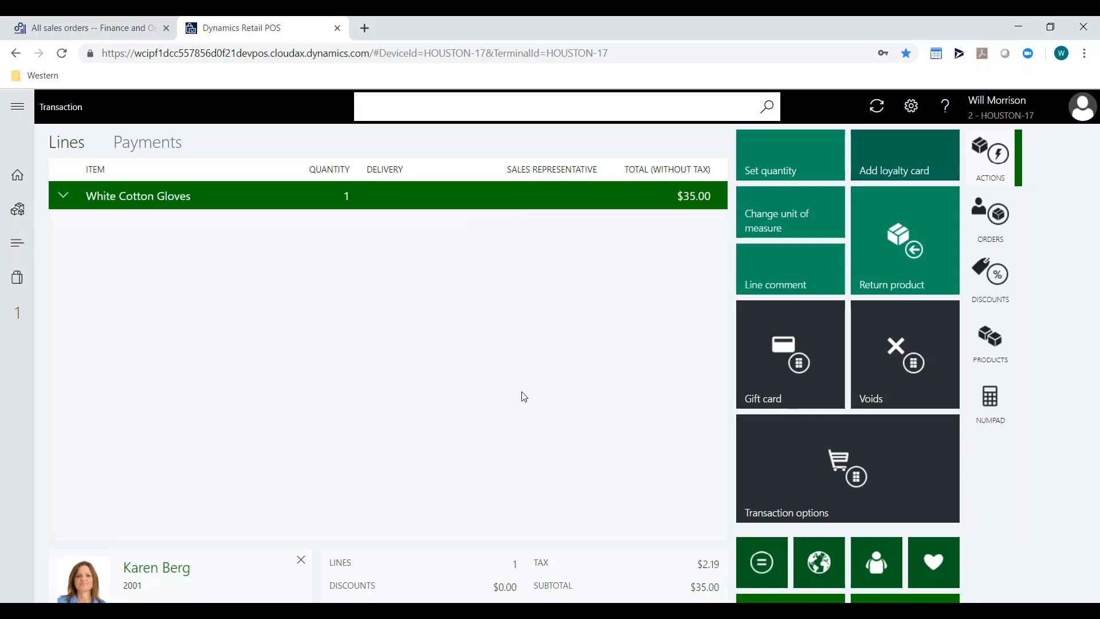
- Choose the Sales Manager contact for the transaction and review the margin details of the White Cotton Gloves line
click(994, 223)
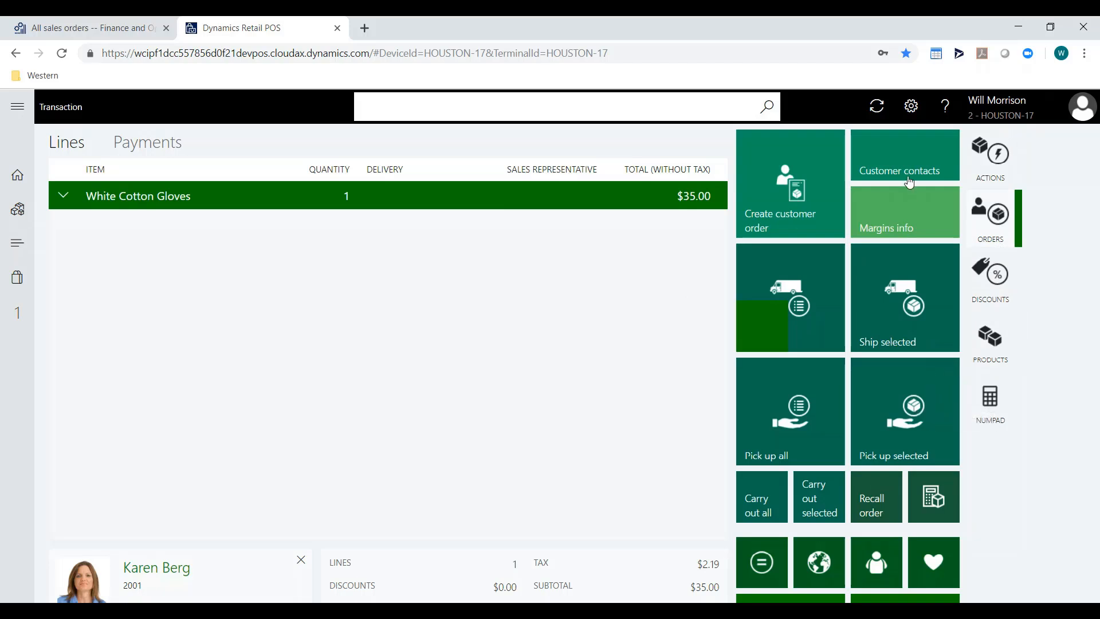
click(893, 169)
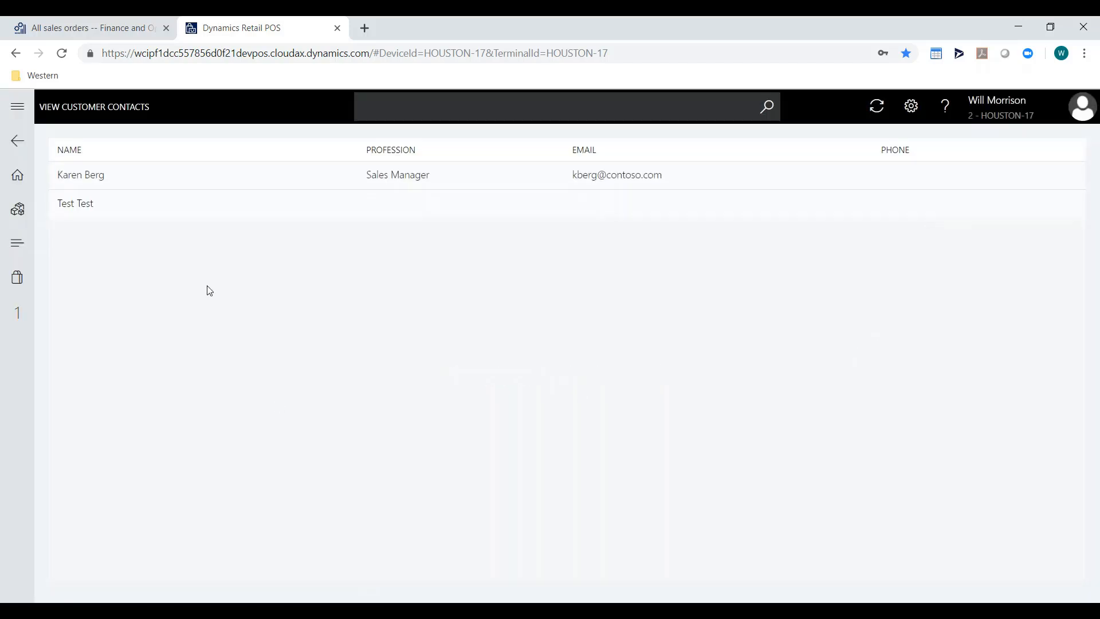
click(328, 174)
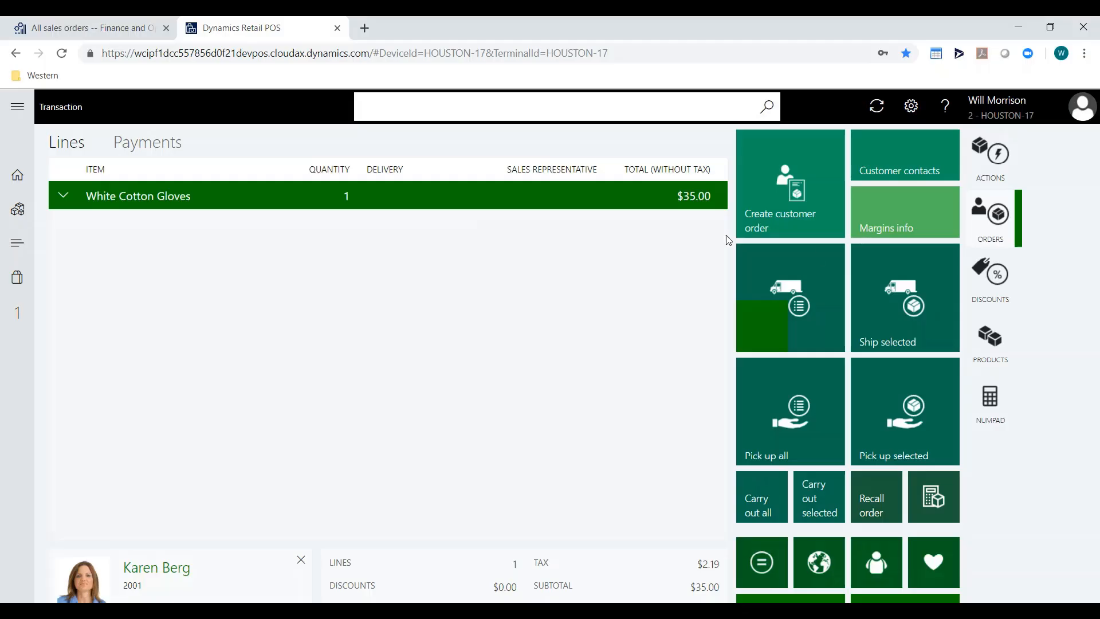
click(885, 234)
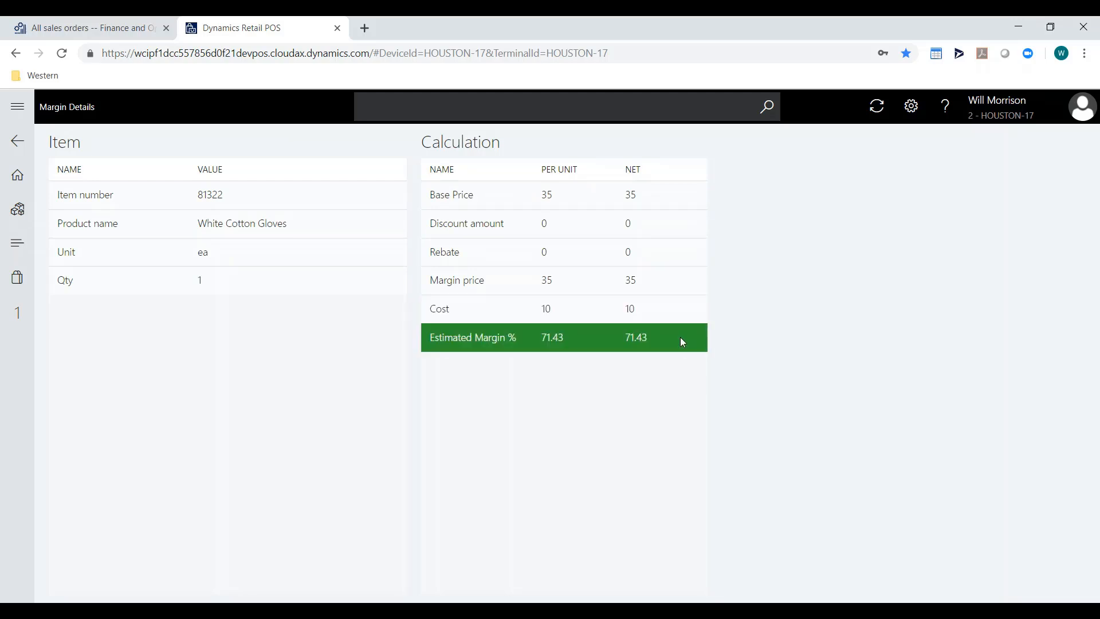
click(19, 141)
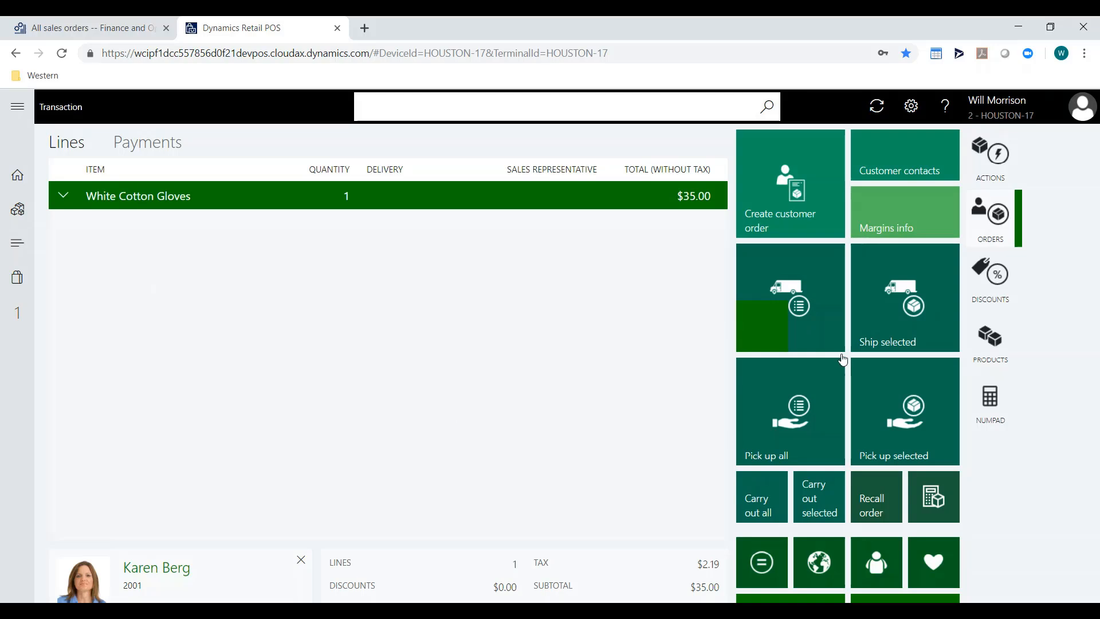
- Ship the selected gloves line as a customer order using Standard overnight with a shipping charge of 25.00
click(900, 328)
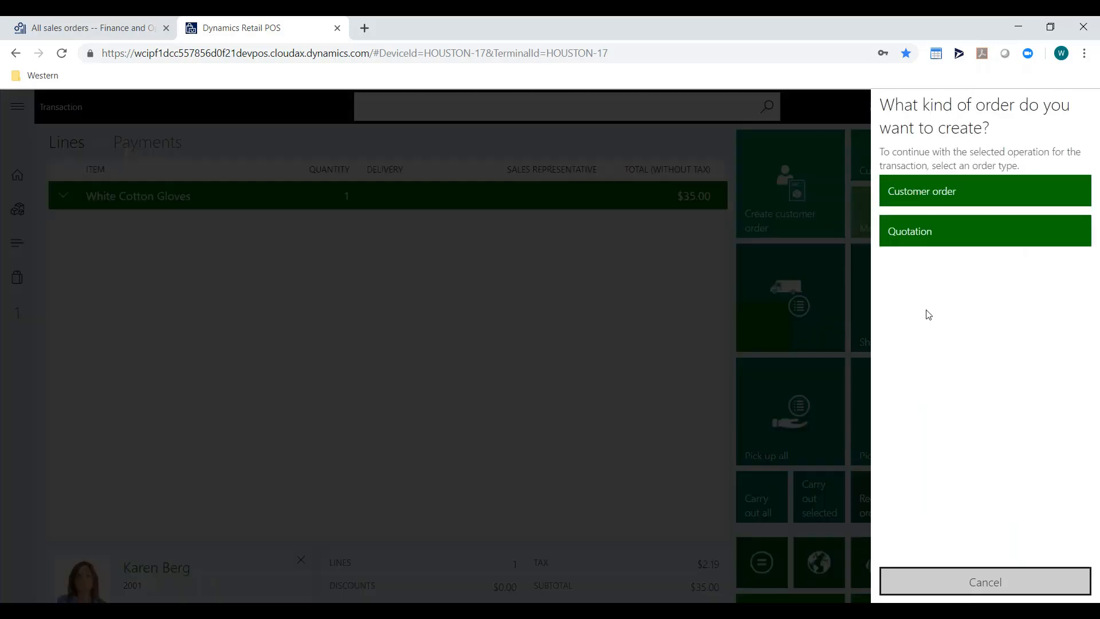
click(966, 204)
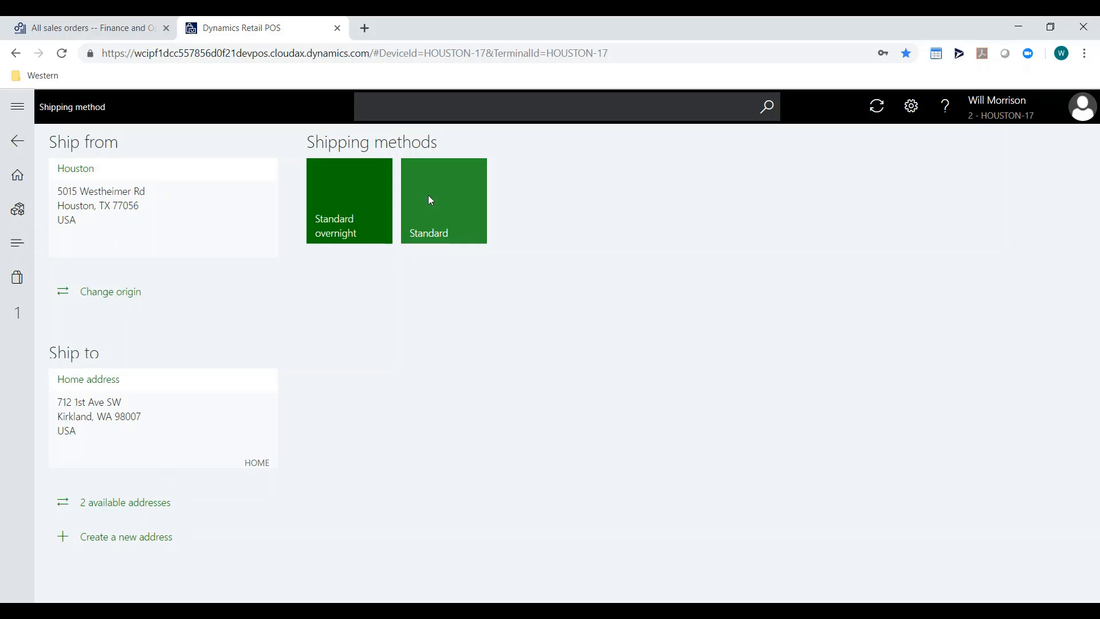
click(359, 232)
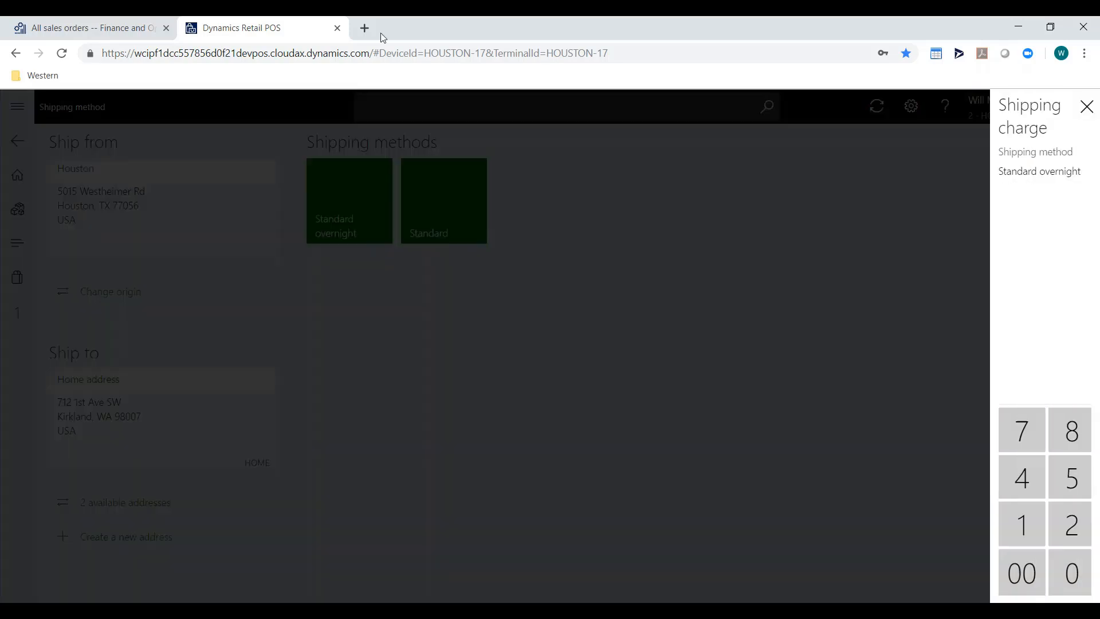
click(948, 518)
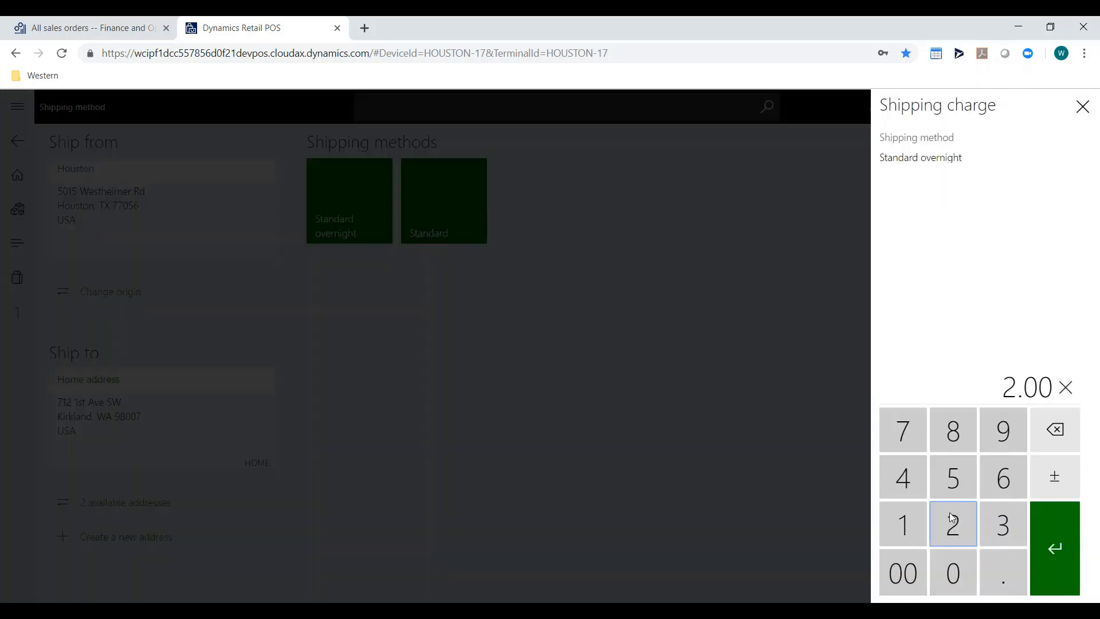
click(954, 481)
click(1060, 567)
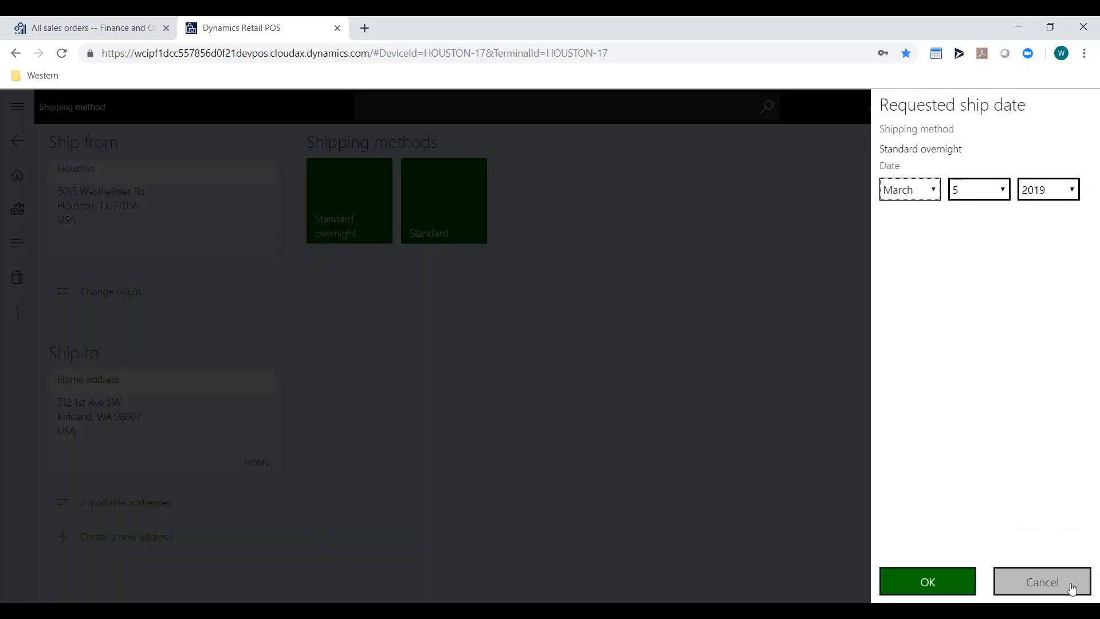
- Set the requested ship date to March 8, 2019 and accept it
click(991, 189)
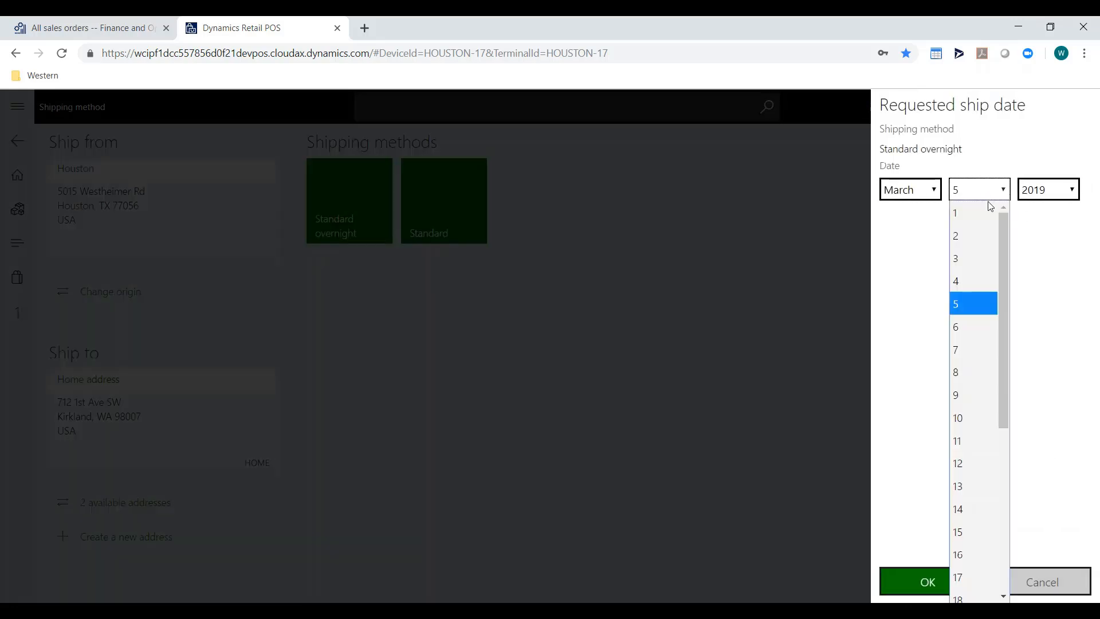
click(971, 372)
click(928, 582)
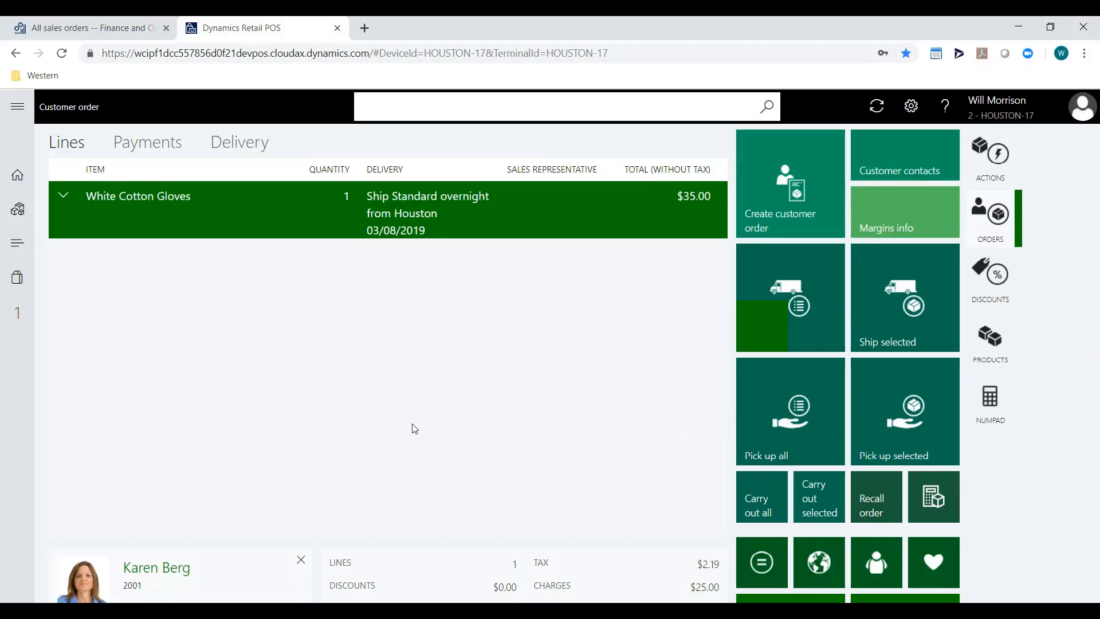
- Pay the $6.22 order deposit in cash and leave the remaining balance for payment at a later time
click(153, 143)
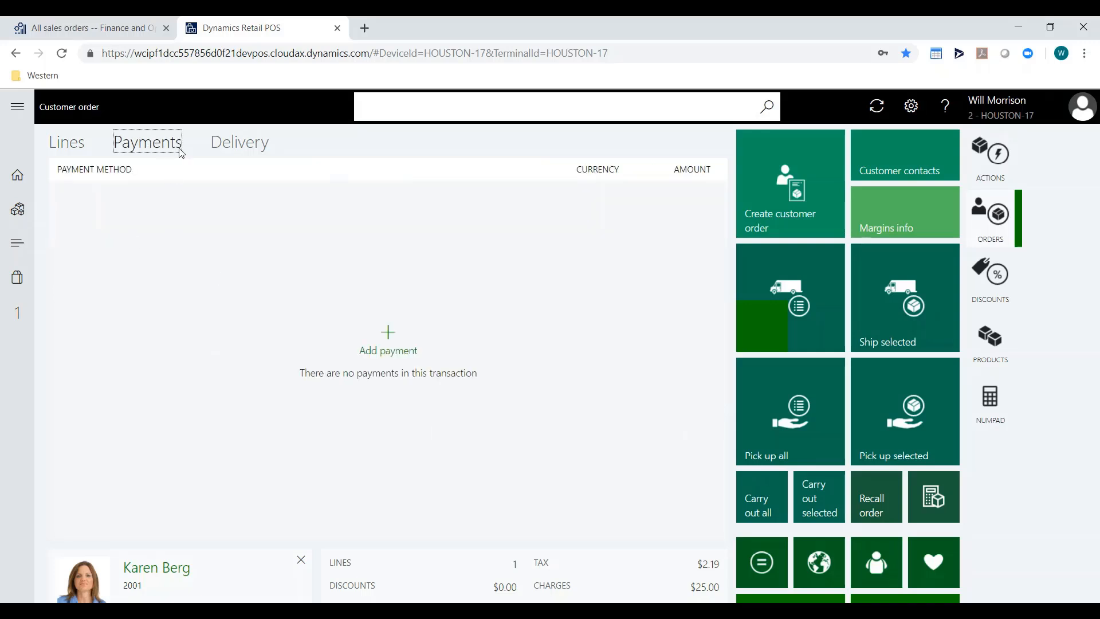
click(385, 352)
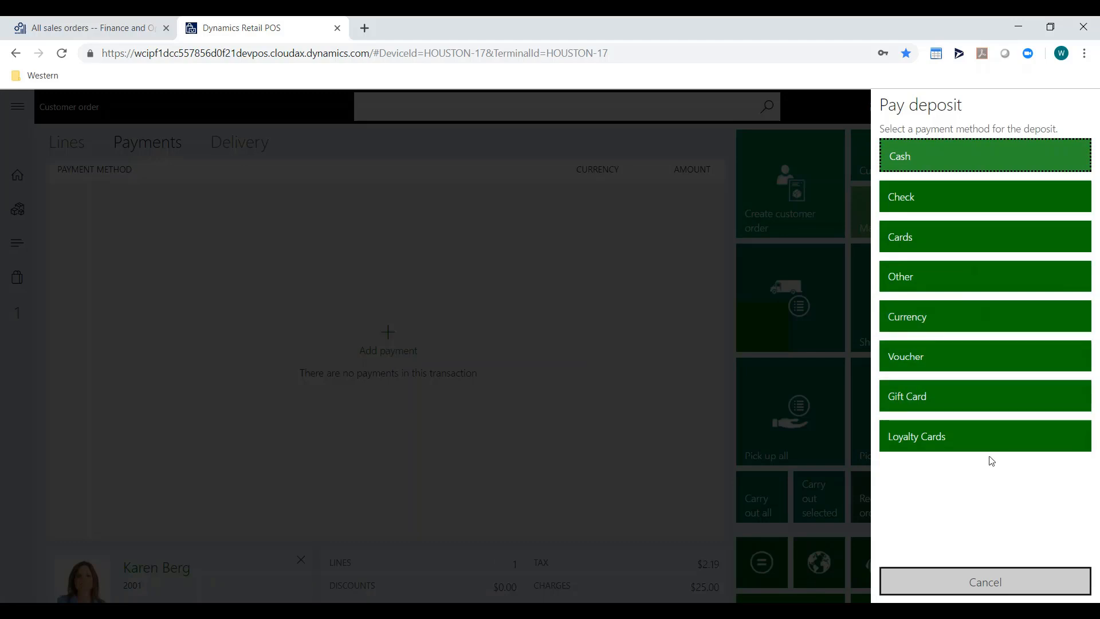
click(936, 157)
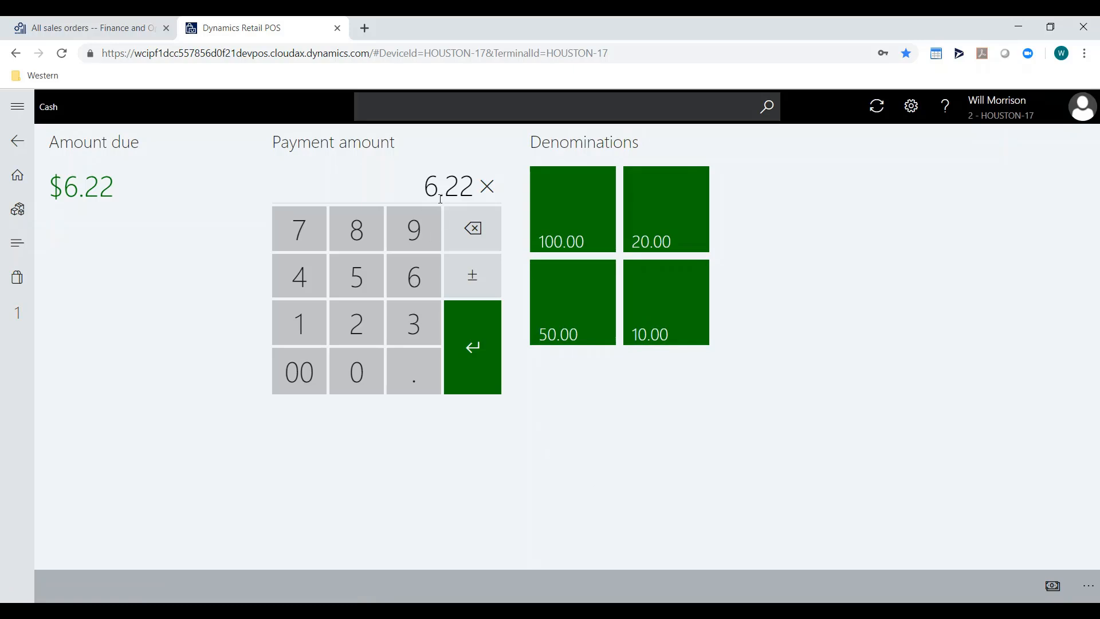
click(447, 342)
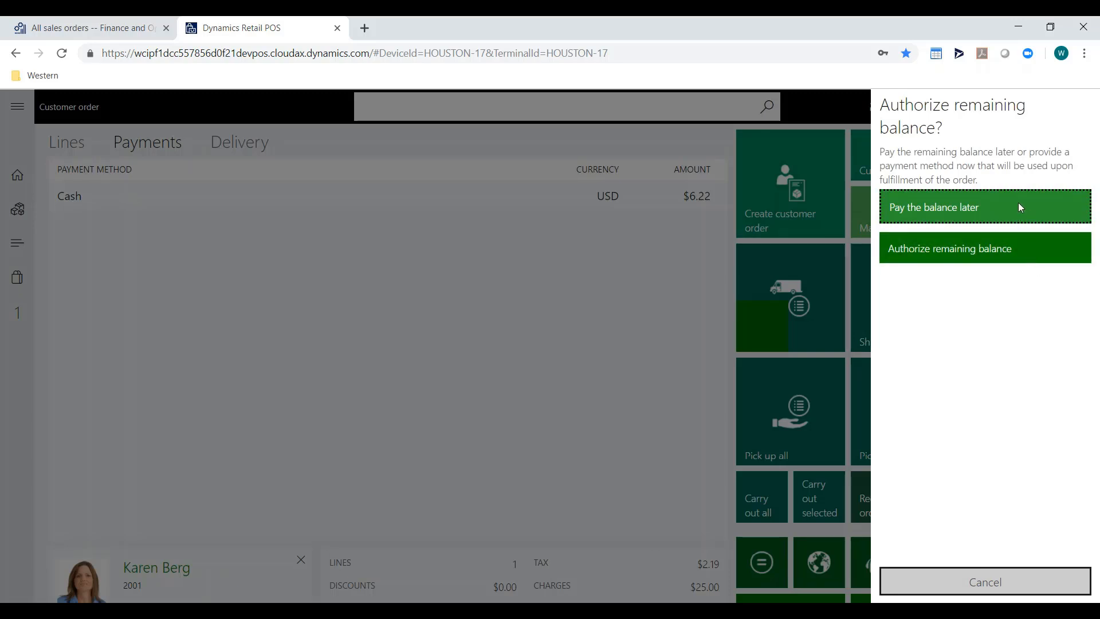
click(960, 208)
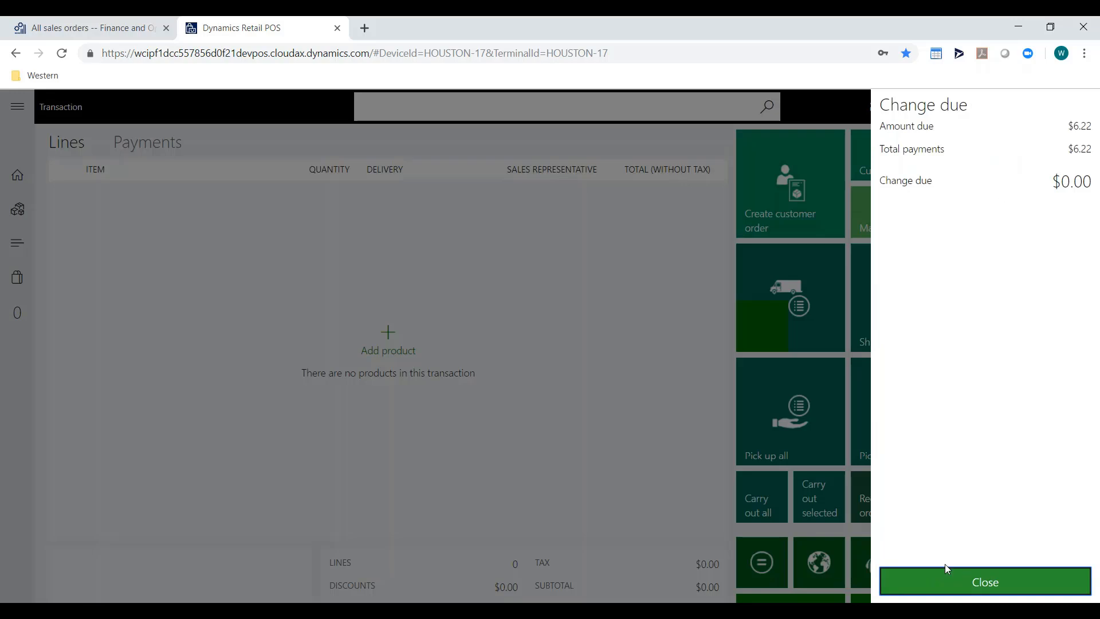
click(959, 585)
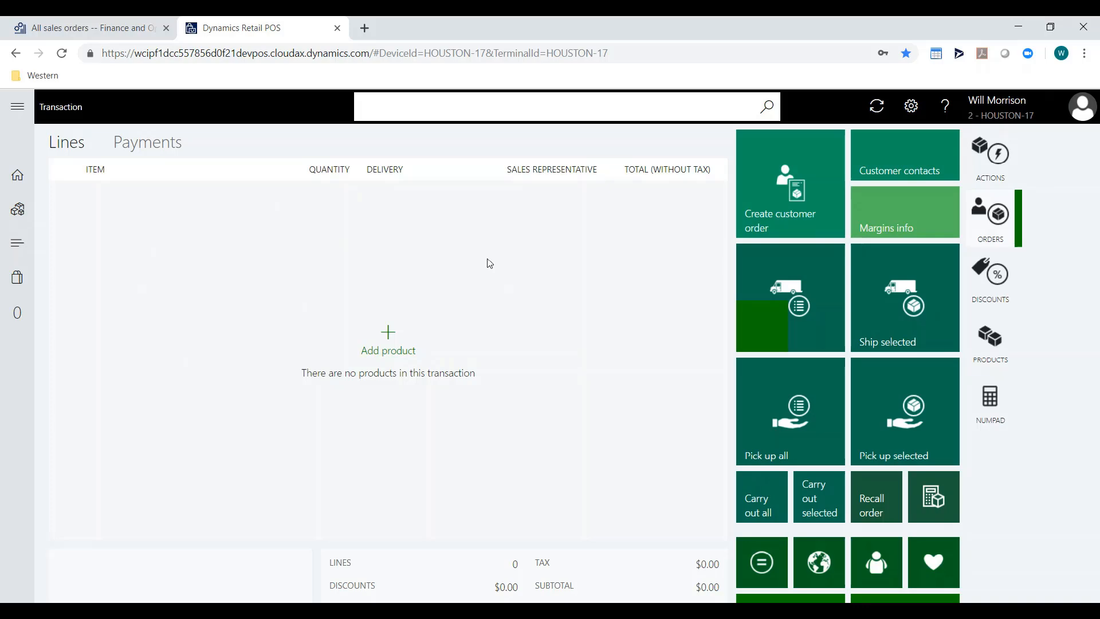
- Switch to Finance and Operations, refresh the list of all sales orders and open the newly created HOUSTON order
click(132, 30)
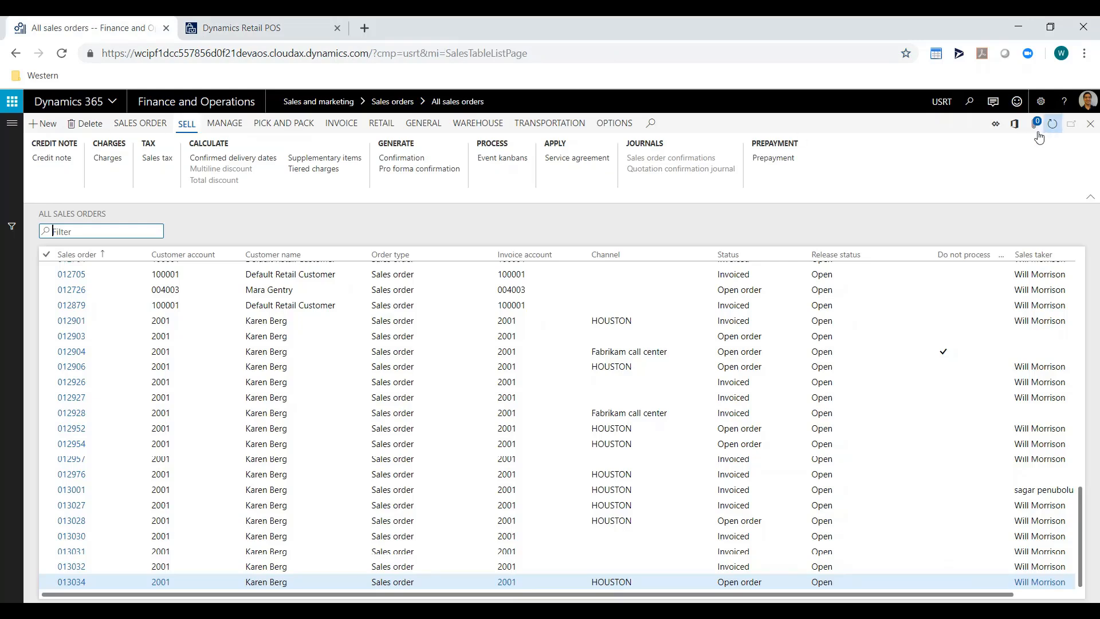
click(1052, 123)
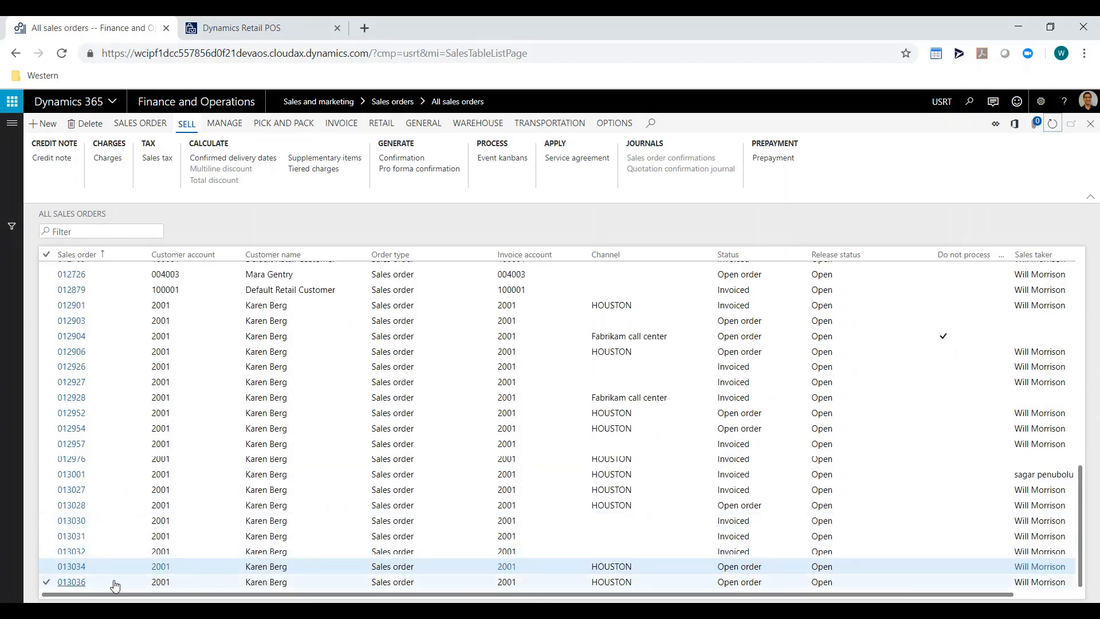
click(161, 582)
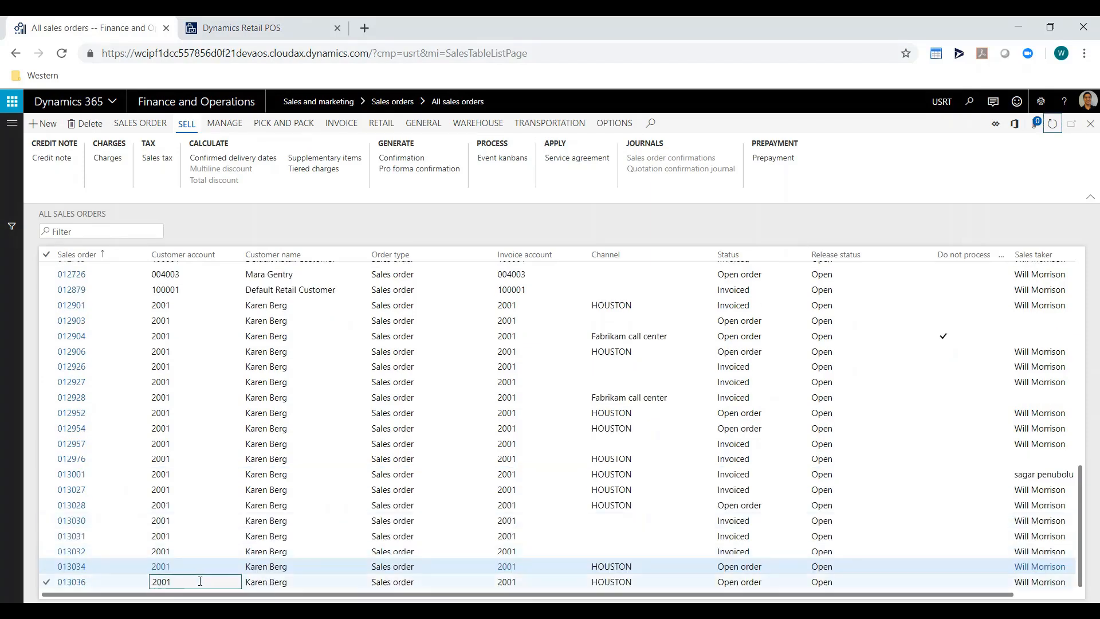
click(74, 587)
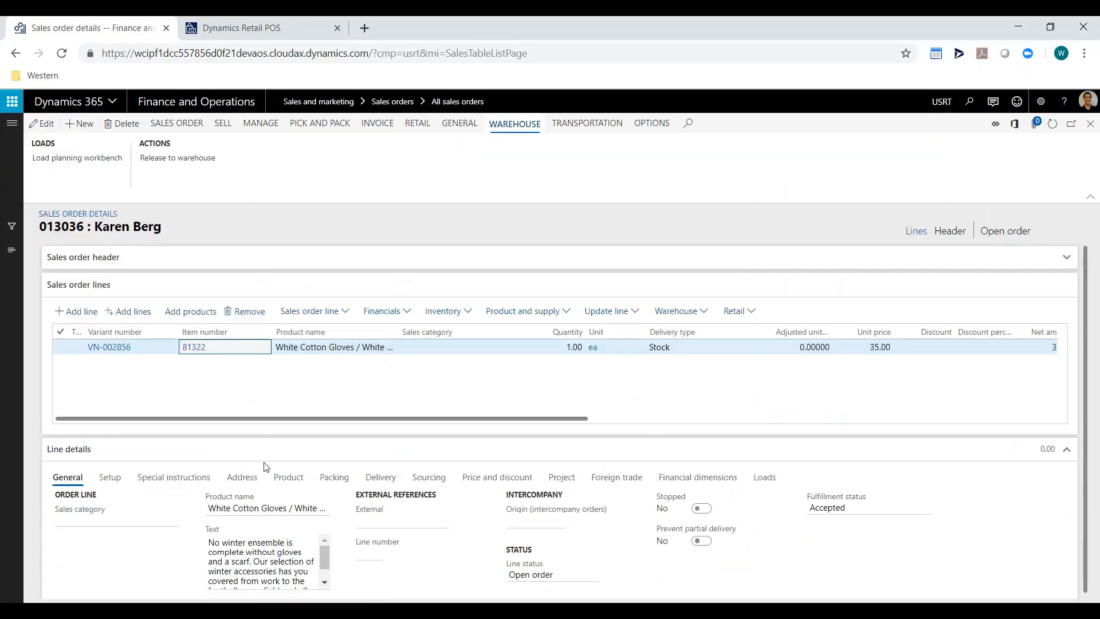
- Examine the sales order's line columns and its invoice options, and return to Dynamics Retail POS
click(124, 448)
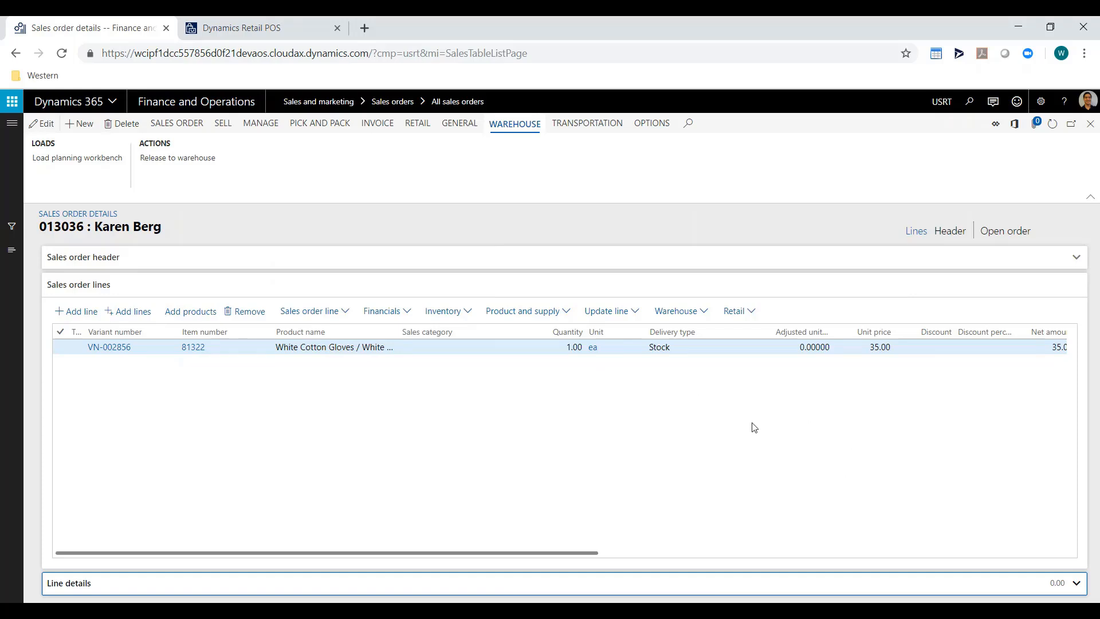
scroll(751, 428, right, 5)
scroll(599, 510, left, 5)
click(377, 121)
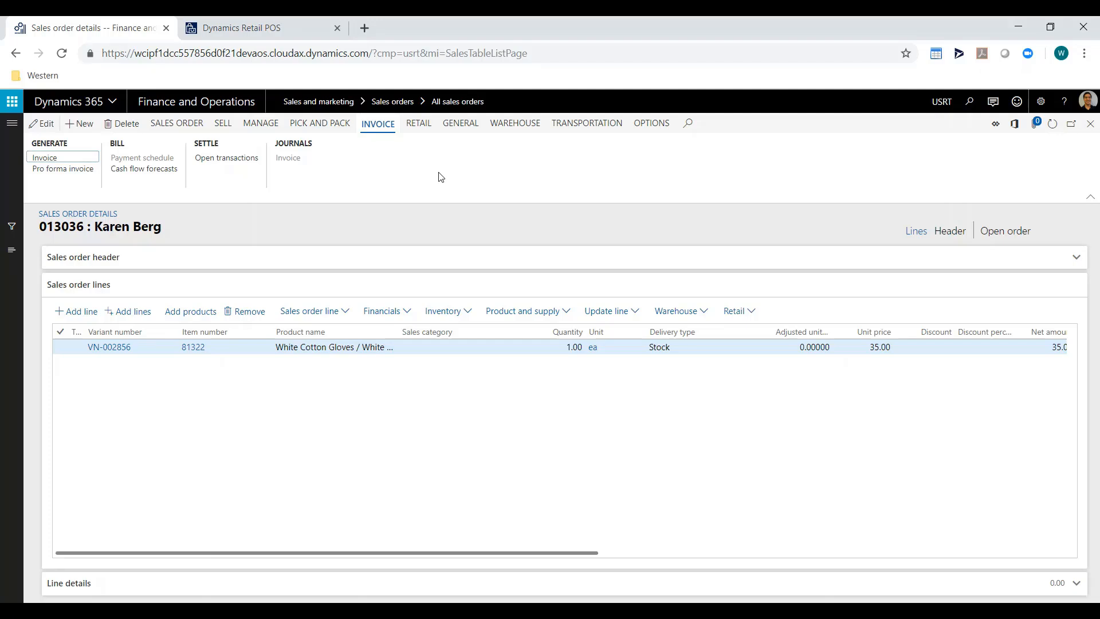
click(252, 30)
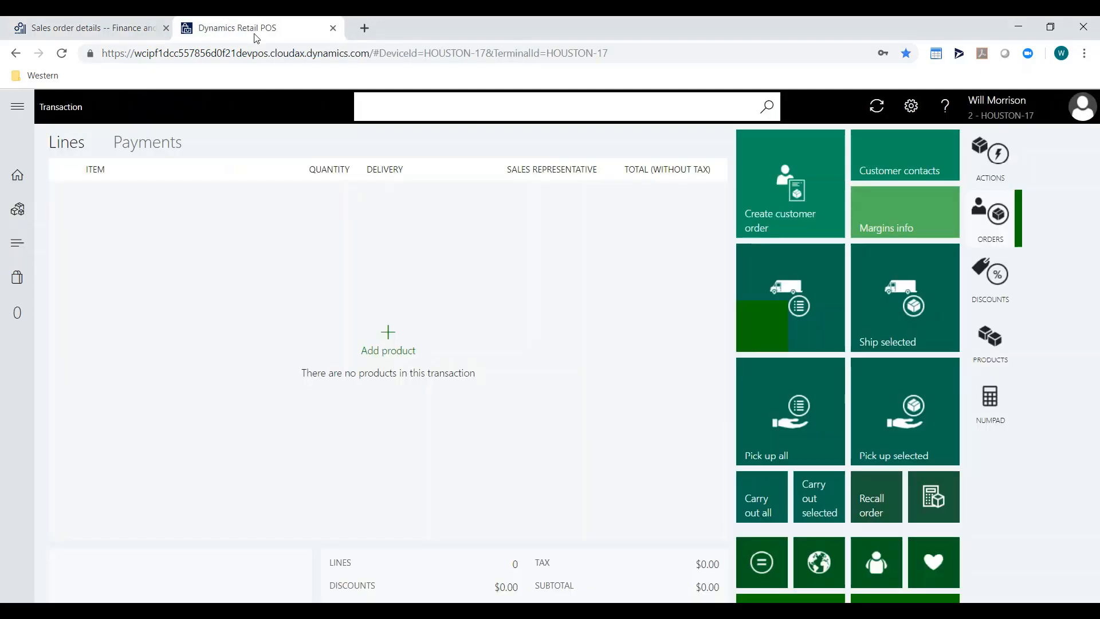